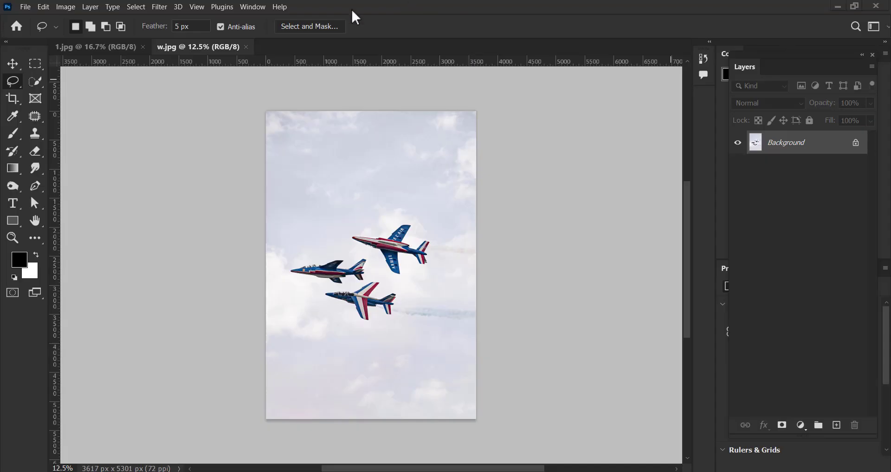
Bring up the dancer-on-pier photo 1.jpg with the Move tool and frame it in view
{"action": "left_click", "coordinate": [74, 49]}
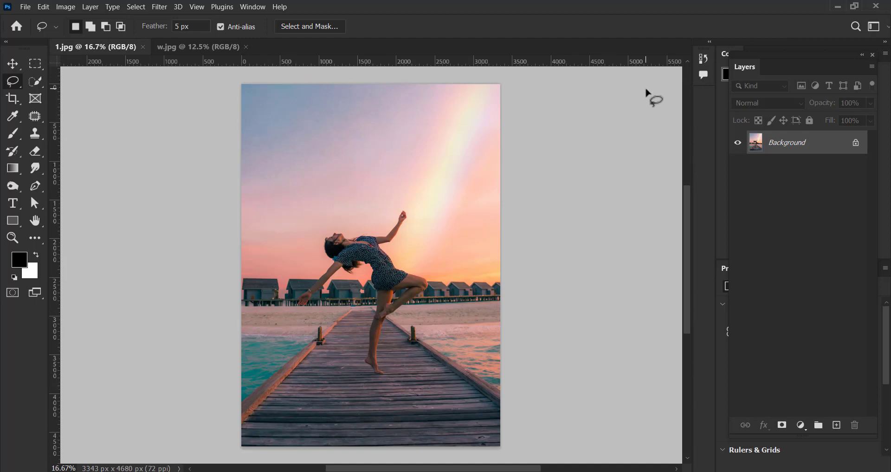
{"action": "left_click", "coordinate": [18, 64]}
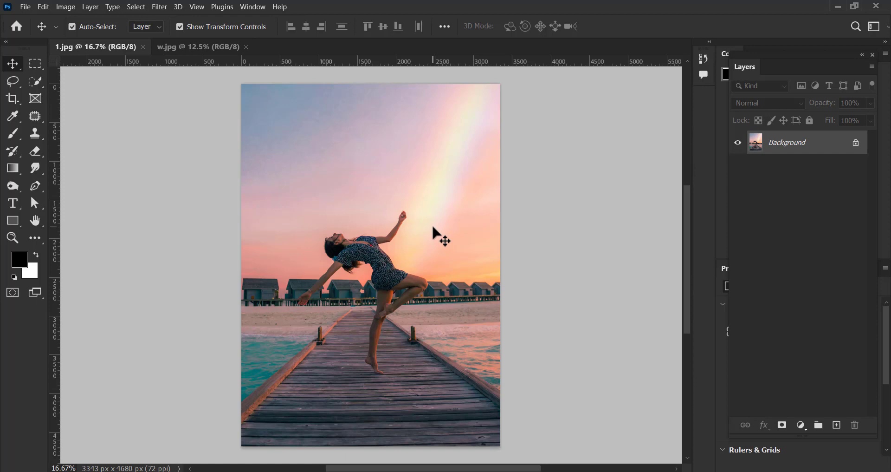
{"action": "scroll", "coordinate": [424, 244], "scroll_direction": "down", "scroll_amount": 2}
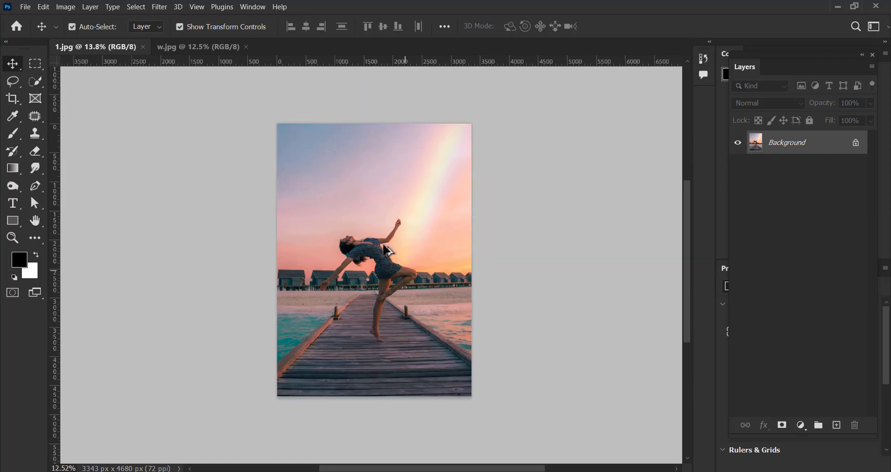
{"action": "scroll", "coordinate": [395, 186], "scroll_direction": "up", "scroll_amount": 1}
{"action": "scroll", "coordinate": [390, 153], "scroll_direction": "up", "scroll_amount": 1}
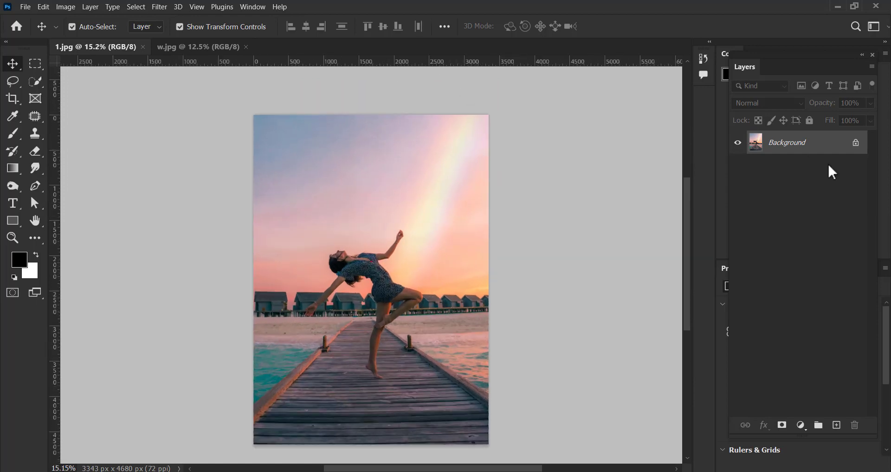
Convert the locked Background into editable Layer 0 and float the Layers panel
{"action": "double_click", "coordinate": [835, 151]}
{"action": "left_click", "coordinate": [426, 222]}
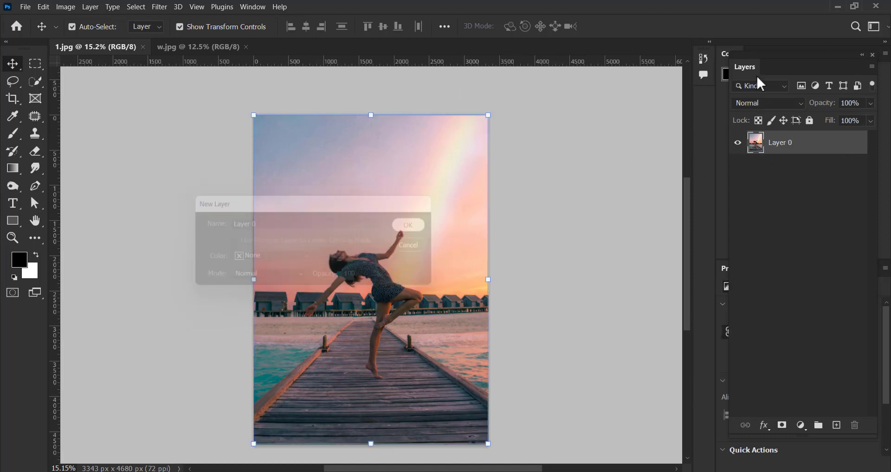
{"action": "left_click_drag", "start_coordinate": [789, 63], "coordinate": [602, 67]}
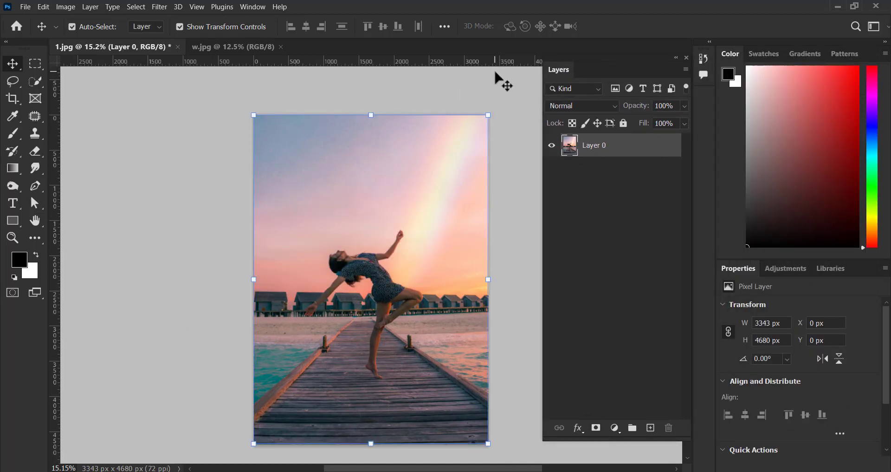
Set the pasteboard around the canvas to Medium Gray
{"action": "left_click_drag", "start_coordinate": [432, 202], "coordinate": [364, 225]}
{"action": "left_click", "coordinate": [476, 205]}
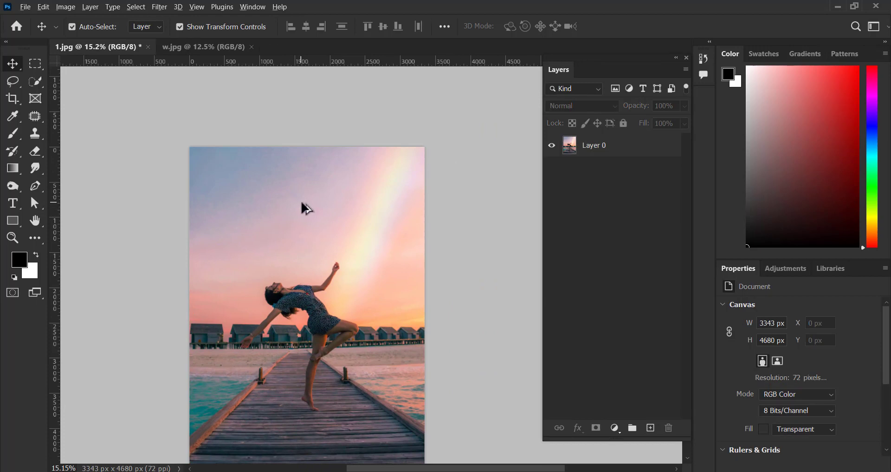
{"action": "scroll", "coordinate": [303, 205], "scroll_direction": "down", "scroll_amount": 1}
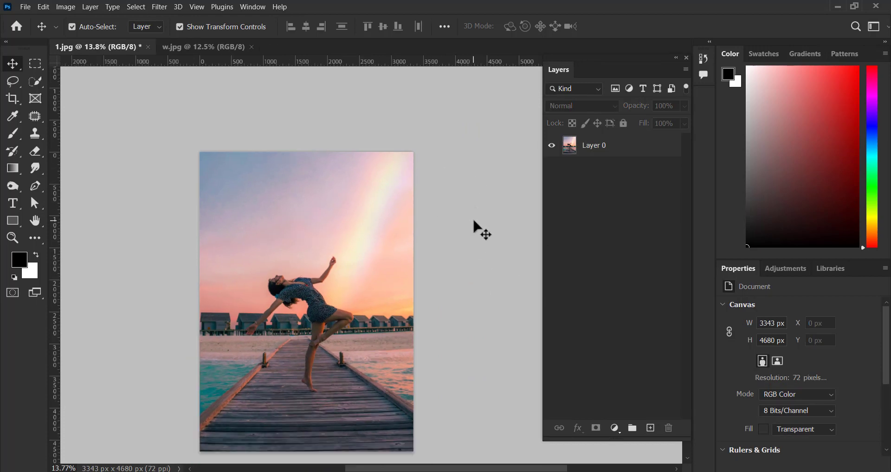
{"action": "right_click", "coordinate": [474, 221]}
{"action": "left_click", "coordinate": [536, 256]}
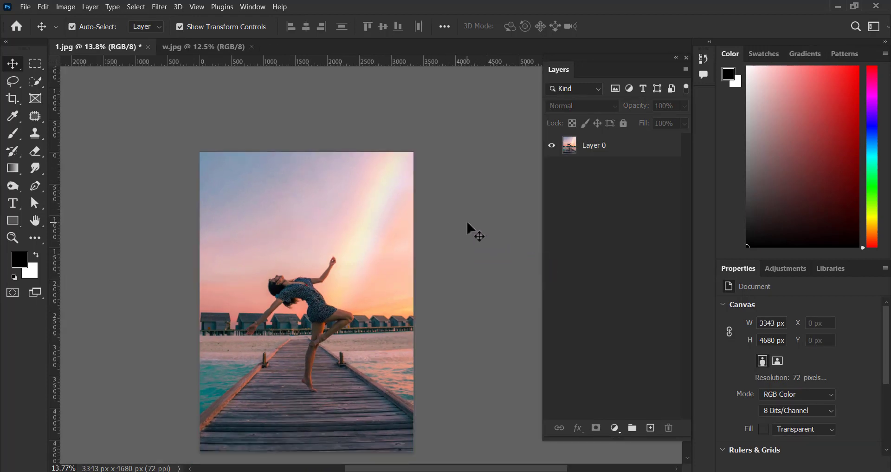
{"action": "scroll", "coordinate": [472, 229], "scroll_direction": "down", "scroll_amount": 1}
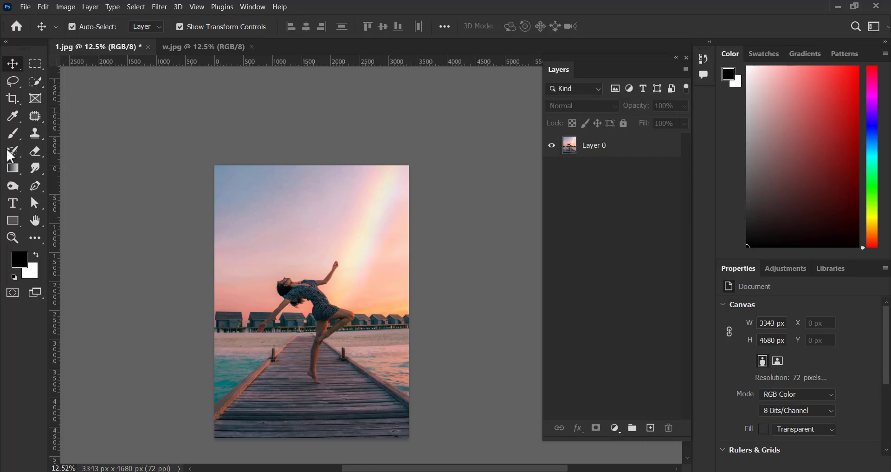
Crop beyond the top edge to enlarge the canvas to 3343 x 5732 px
{"action": "left_click", "coordinate": [13, 101]}
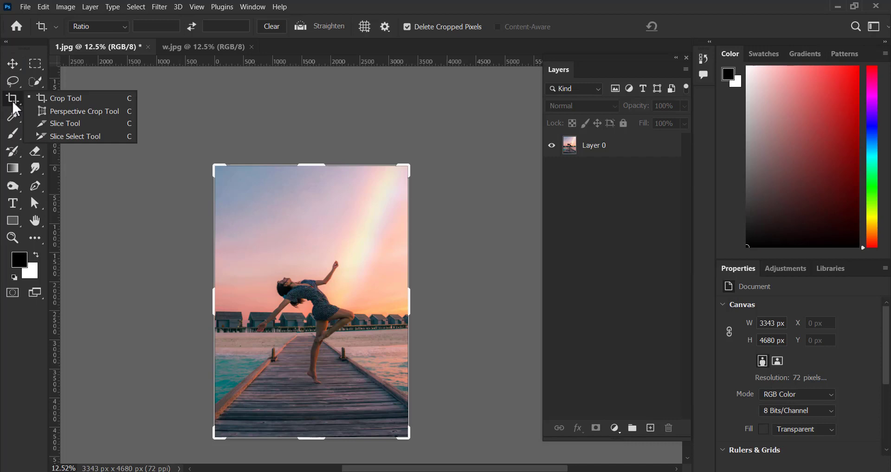
{"action": "left_click", "coordinate": [85, 99]}
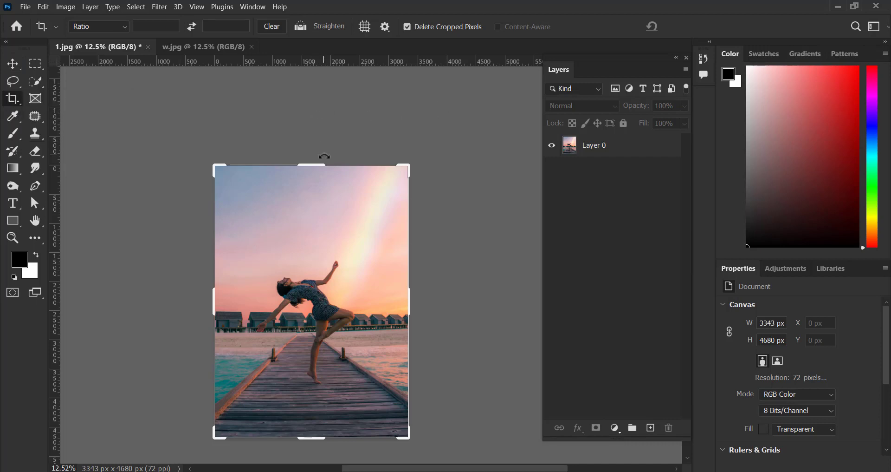
{"action": "mouse_move", "coordinate": [316, 166]}
{"action": "left_mouse_down"}
{"action": "mouse_move", "coordinate": [627, 141]}
{"action": "mouse_move", "coordinate": [509, 135]}
{"action": "left_mouse_up"}
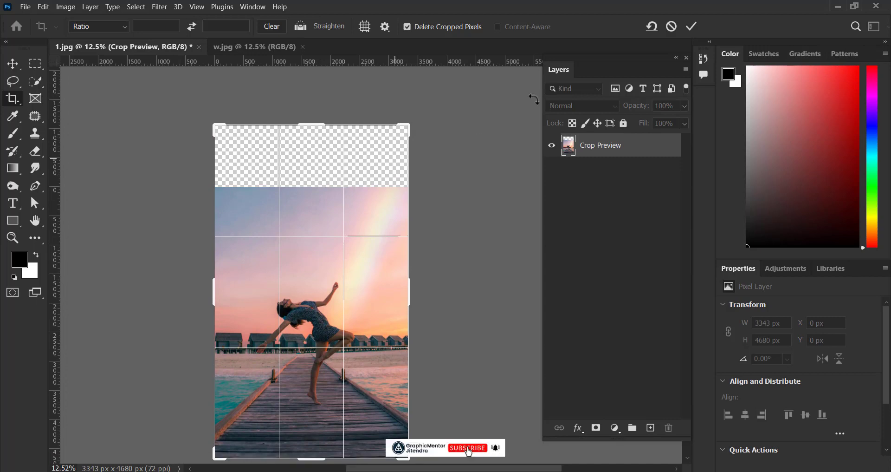
{"action": "left_click", "coordinate": [692, 27]}
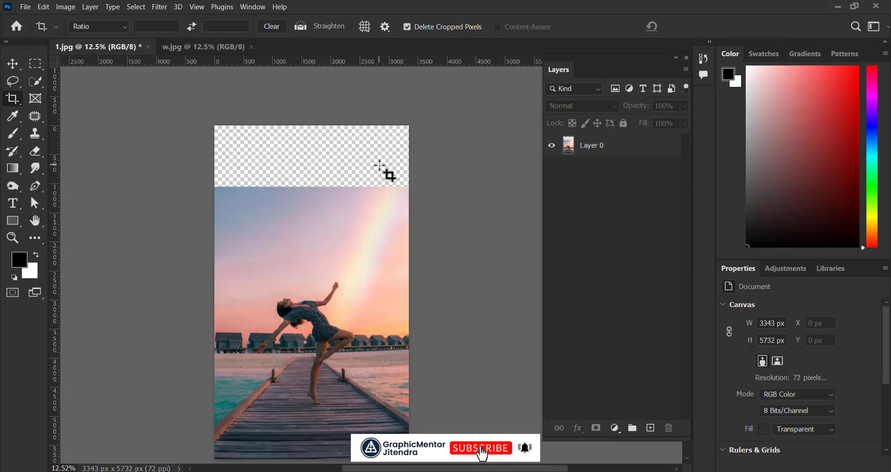
{"action": "left_click", "coordinate": [13, 63]}
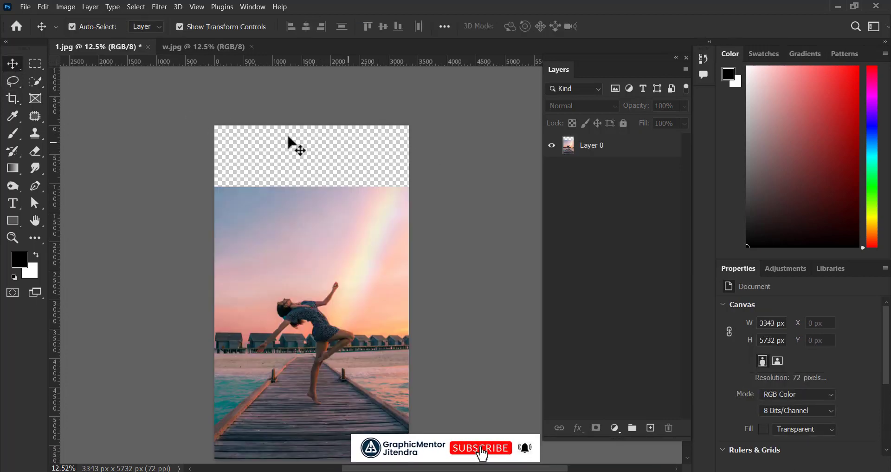
{"action": "left_click", "coordinate": [366, 230]}
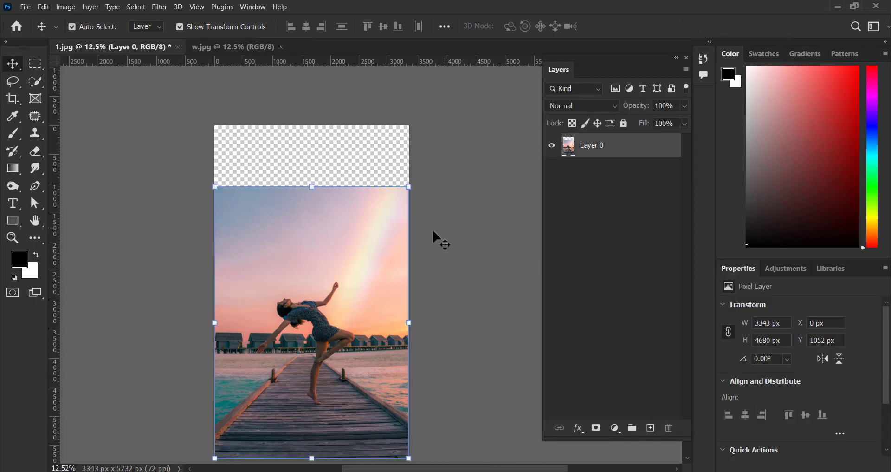
{"action": "scroll", "coordinate": [433, 239], "scroll_direction": "down", "scroll_amount": 1}
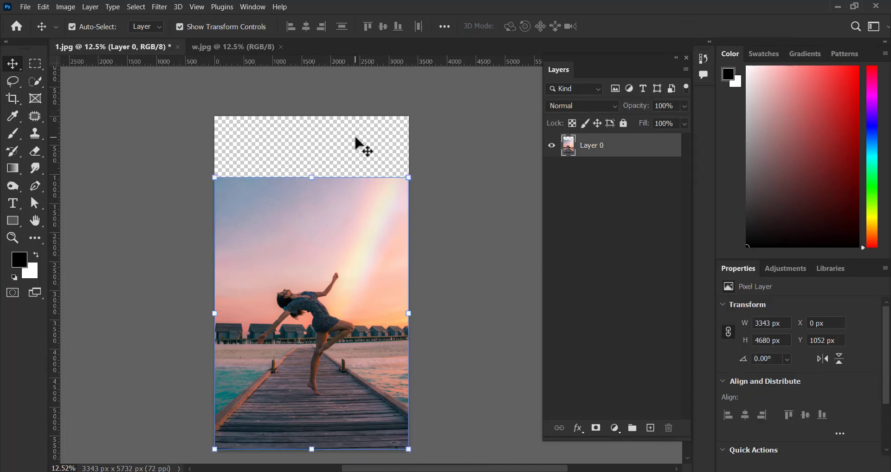
{"action": "left_click", "coordinate": [551, 145]}
{"action": "left_click", "coordinate": [458, 175]}
{"action": "left_click_drag", "start_coordinate": [354, 149], "coordinate": [289, 263]}
{"action": "left_click_drag", "start_coordinate": [313, 178], "coordinate": [385, 116]}
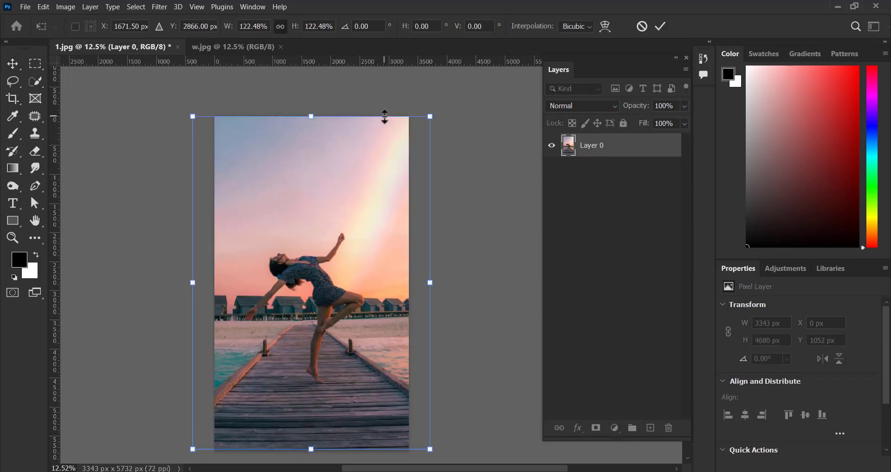
{"action": "key", "text": "ctrl+z"}
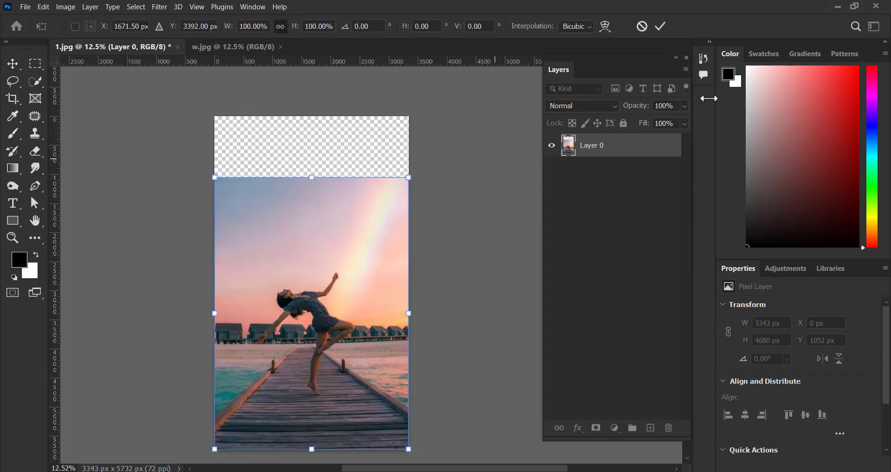
{"action": "left_click", "coordinate": [661, 26]}
{"action": "left_click", "coordinate": [509, 151]}
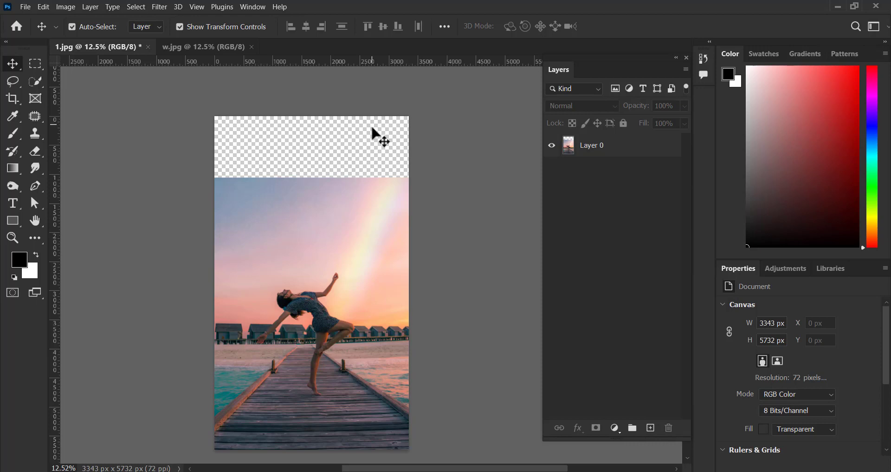
{"action": "left_click", "coordinate": [596, 153]}
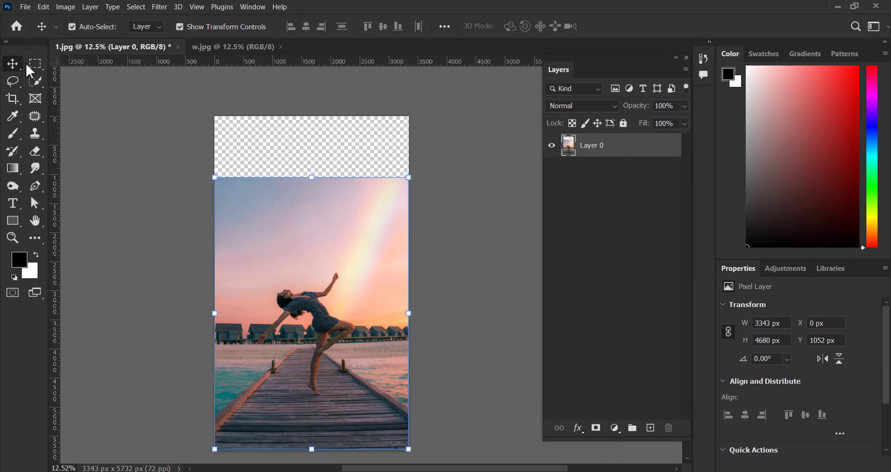
Draw a 3343 x 1181 px rectangular selection over the transparent strip, overlapping the sky slightly
{"action": "left_click", "coordinate": [42, 65]}
{"action": "right_click", "coordinate": [44, 67]}
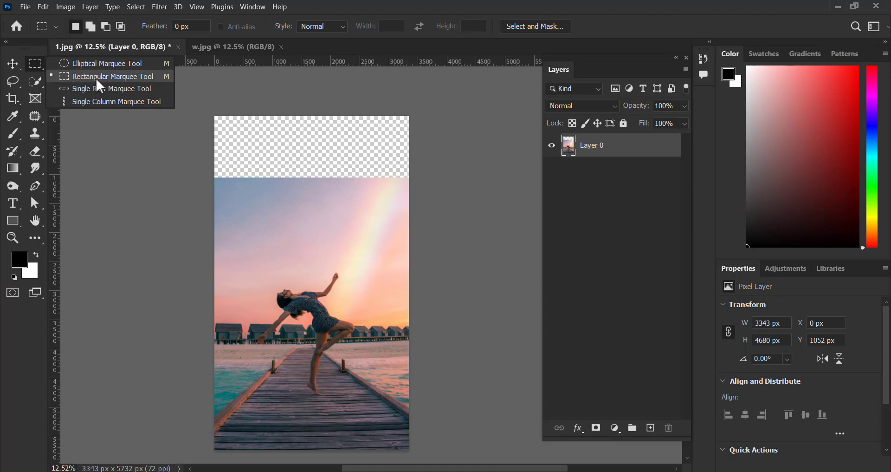
{"action": "left_click", "coordinate": [163, 76]}
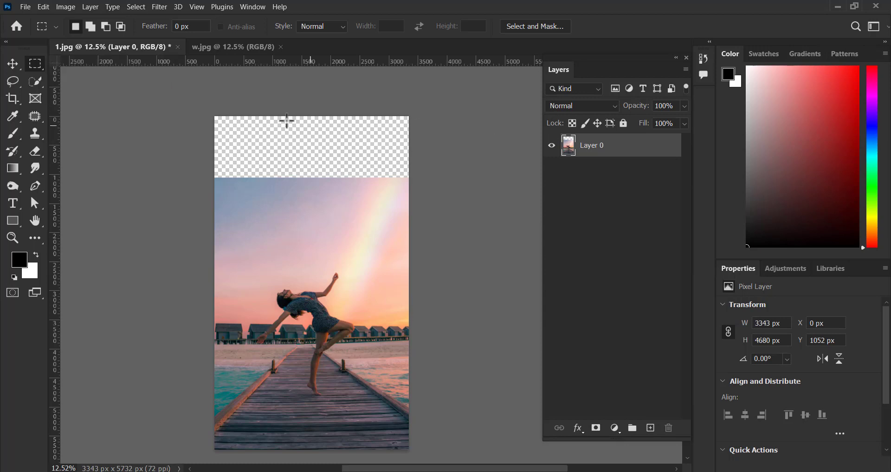
{"action": "mouse_move", "coordinate": [215, 116]}
{"action": "left_mouse_down"}
{"action": "mouse_move", "coordinate": [389, 134]}
{"action": "mouse_move", "coordinate": [430, 180]}
{"action": "left_mouse_up"}
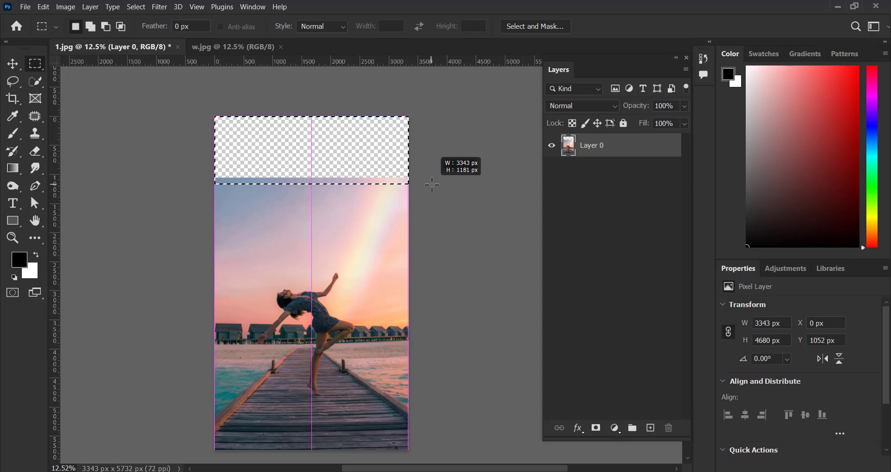
{"action": "left_click_drag", "start_coordinate": [430, 181], "coordinate": [427, 184]}
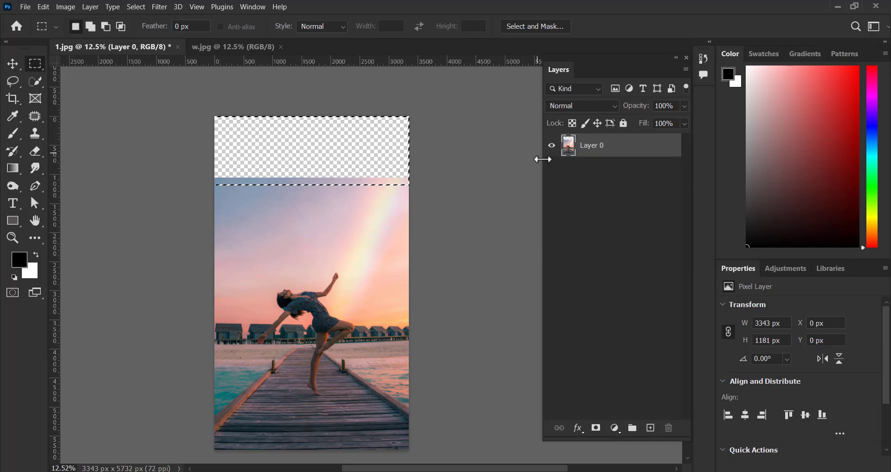
Run Content-Aware Fill on the selection with output to a new layer, creating Layer 0 copy
{"action": "right_click", "coordinate": [312, 150]}
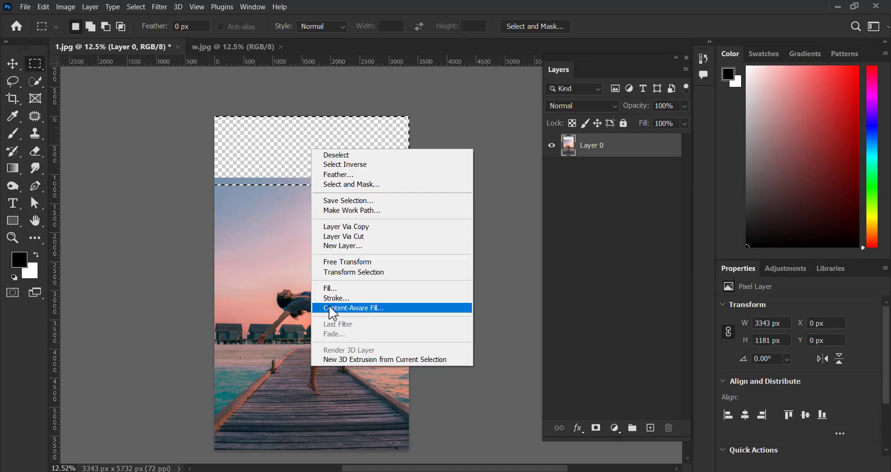
{"action": "left_click", "coordinate": [360, 310]}
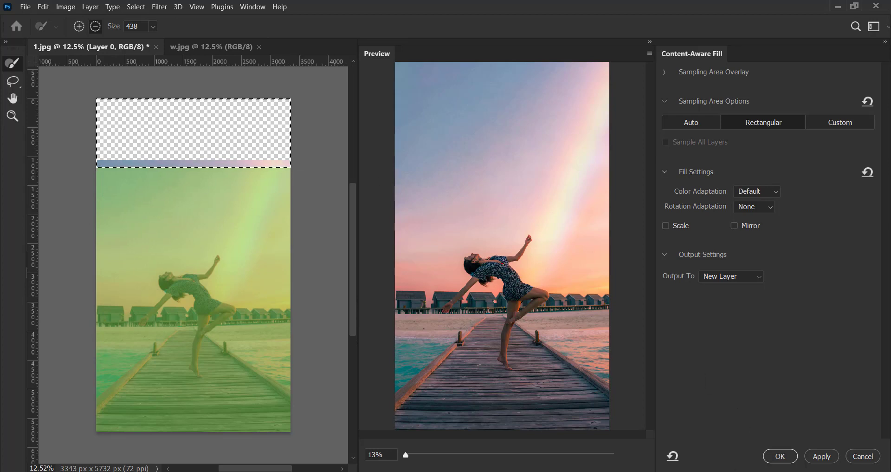
{"action": "left_click", "coordinate": [782, 456]}
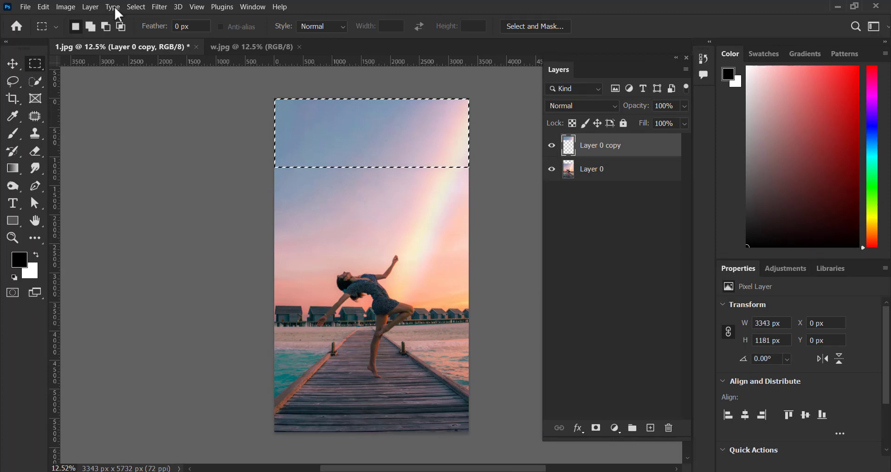
Deselect and toggle the original photo's visibility to inspect the sky fill
{"action": "left_click", "coordinate": [136, 7]}
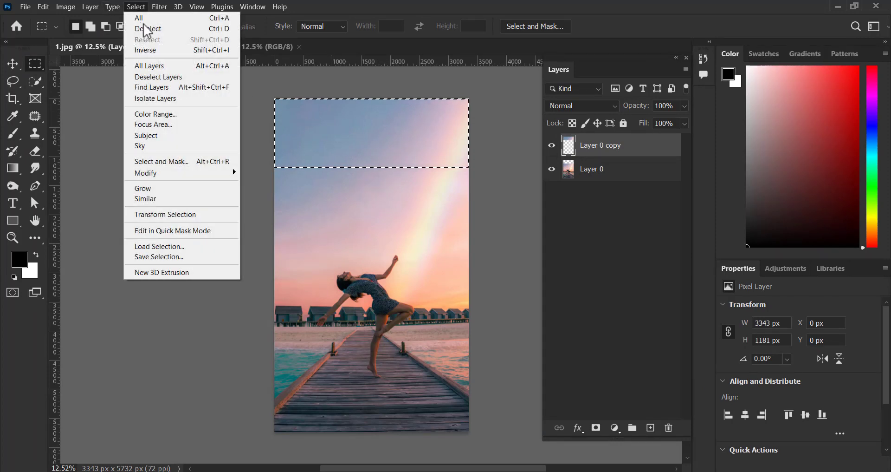
{"action": "left_click", "coordinate": [218, 29]}
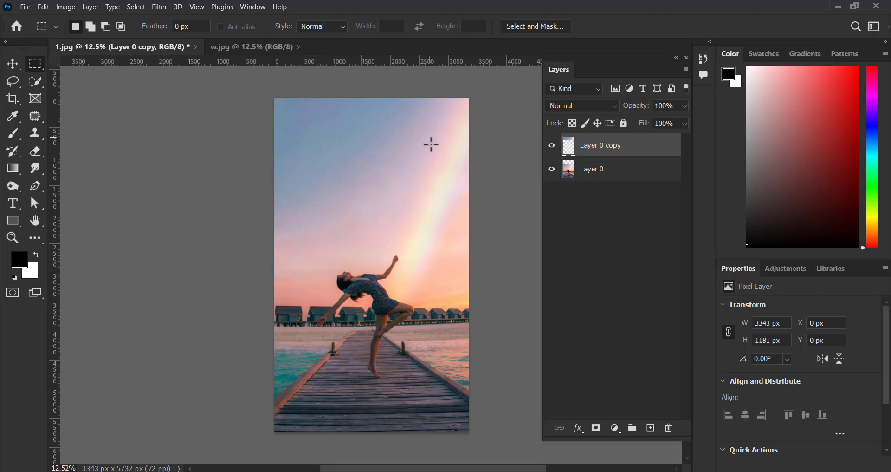
{"action": "left_click", "coordinate": [19, 64]}
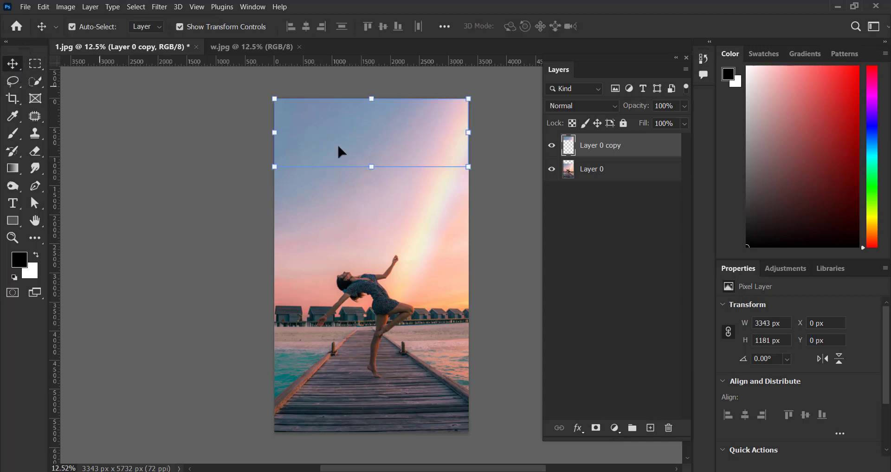
{"action": "left_click", "coordinate": [239, 190]}
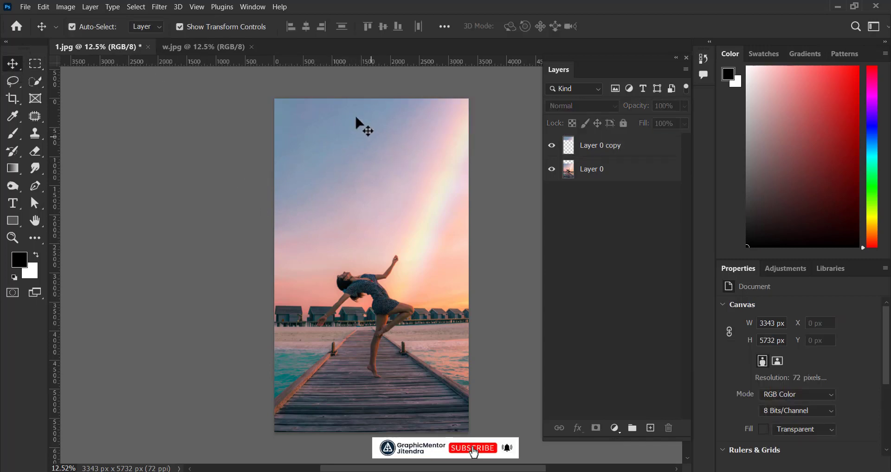
{"action": "left_click", "coordinate": [552, 169]}
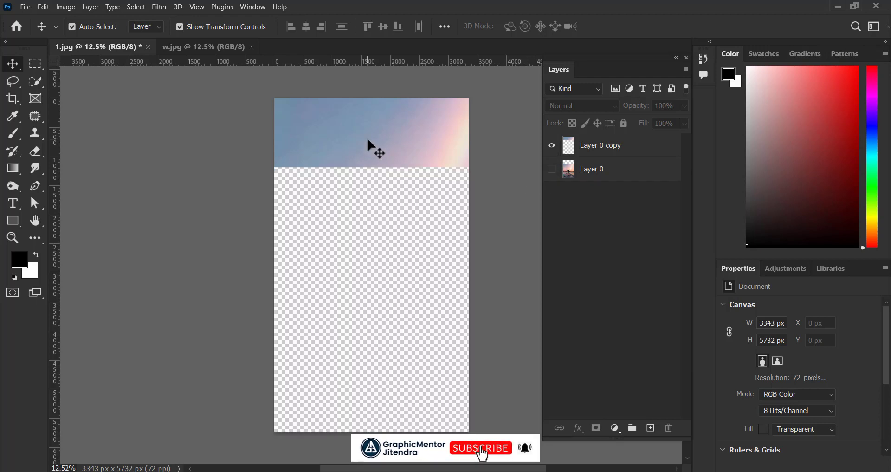
{"action": "left_click", "coordinate": [389, 144]}
{"action": "left_click", "coordinate": [551, 169]}
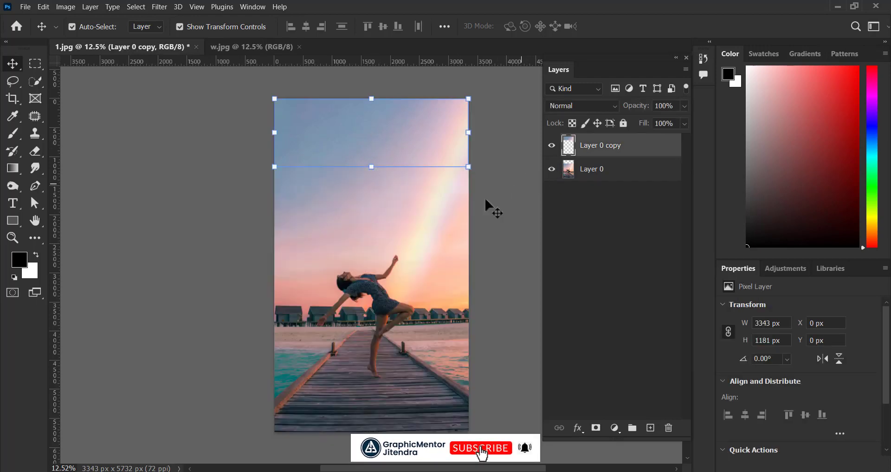
{"action": "left_click", "coordinate": [512, 151]}
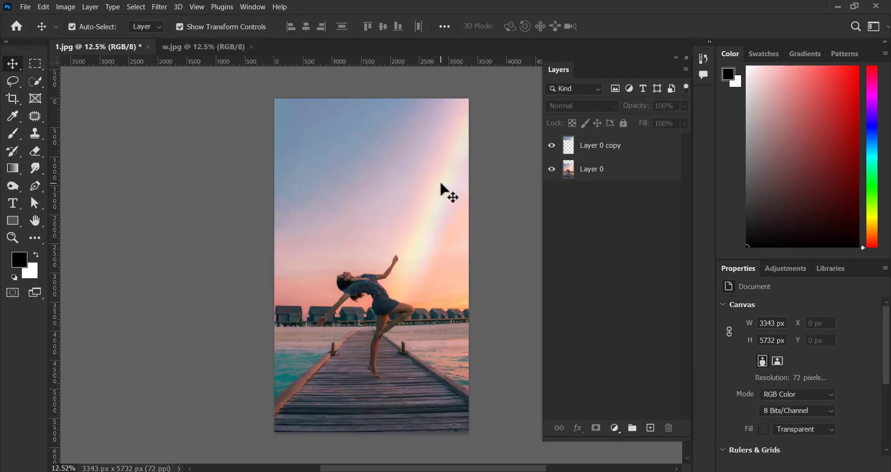
Nudge the sky layer up, merge it with the photo into one layer, and show w.jpg
{"action": "mouse_move", "coordinate": [436, 139]}
{"action": "left_mouse_down"}
{"action": "mouse_move", "coordinate": [431, 124]}
{"action": "mouse_move", "coordinate": [436, 147]}
{"action": "left_mouse_up"}
{"action": "left_click", "coordinate": [512, 163]}
{"action": "left_click", "coordinate": [613, 154]}
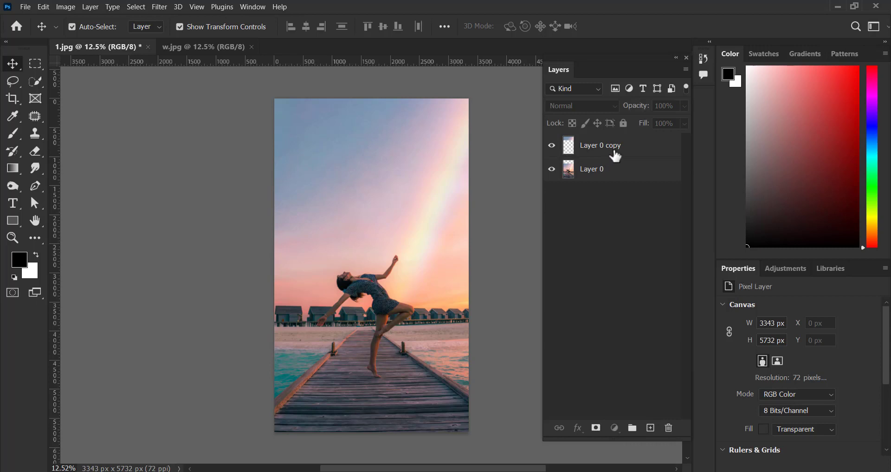
{"action": "left_click", "coordinate": [616, 176]}
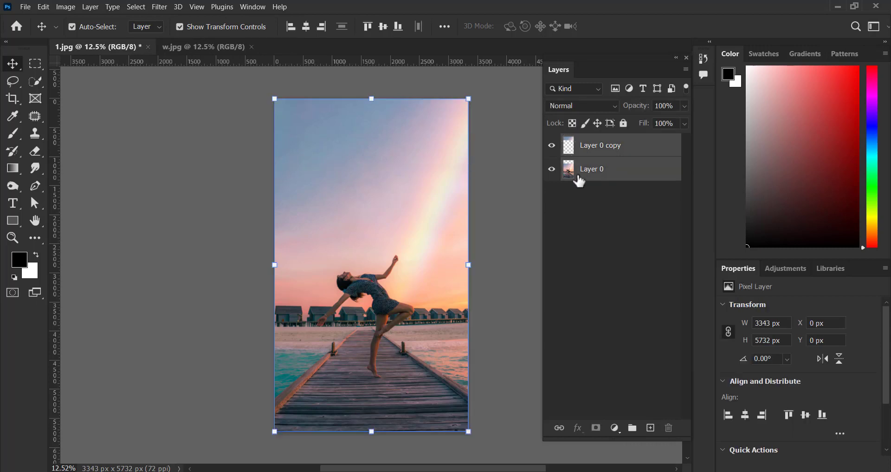
{"action": "right_click", "coordinate": [650, 177]}
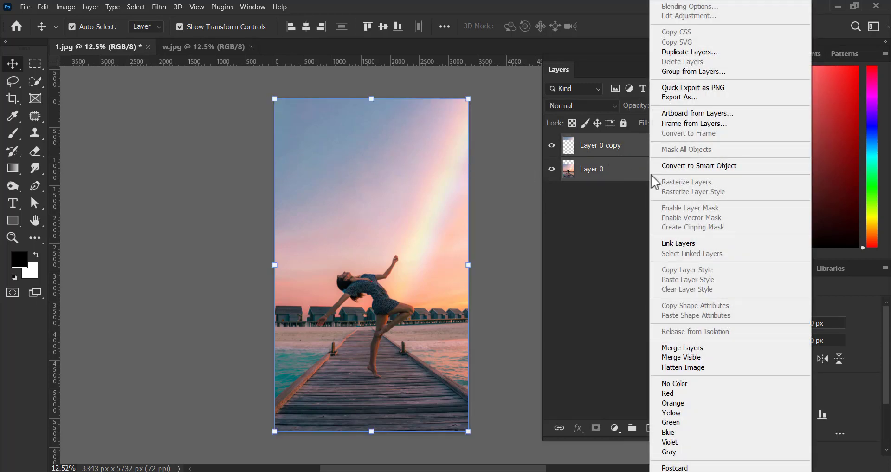
{"action": "left_click", "coordinate": [705, 349]}
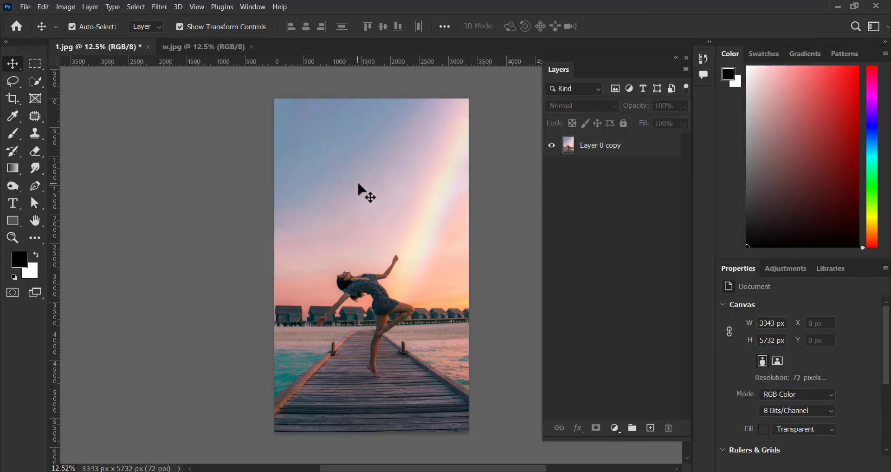
{"action": "left_click", "coordinate": [184, 46]}
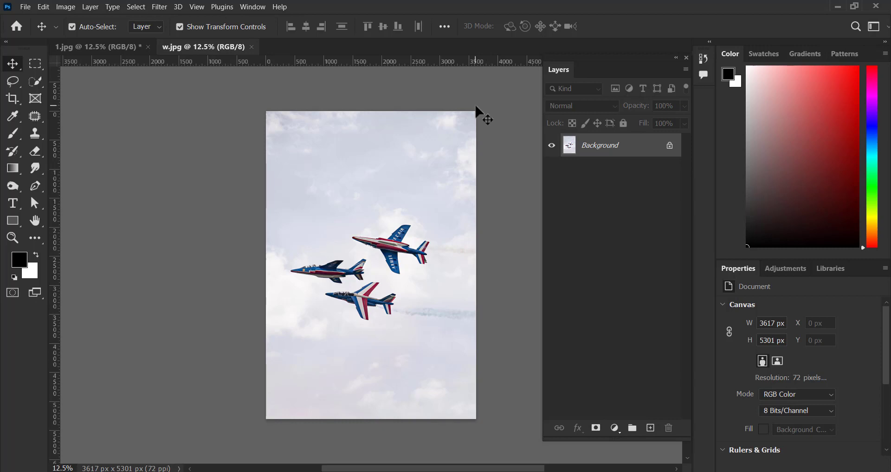
Convert the jets photo's Background into editable Layer 0 and zoom in
{"action": "double_click", "coordinate": [642, 159]}
{"action": "left_click", "coordinate": [415, 224]}
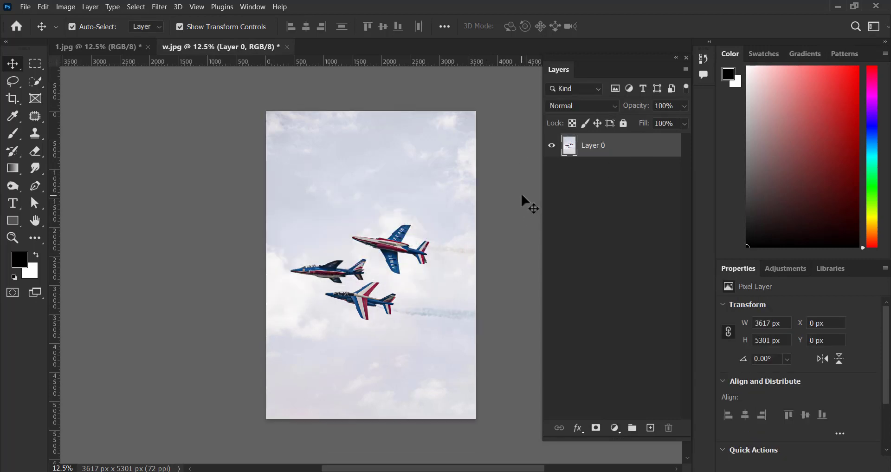
{"action": "left_click", "coordinate": [529, 205]}
{"action": "scroll", "coordinate": [433, 255], "scroll_direction": "up", "scroll_amount": 3}
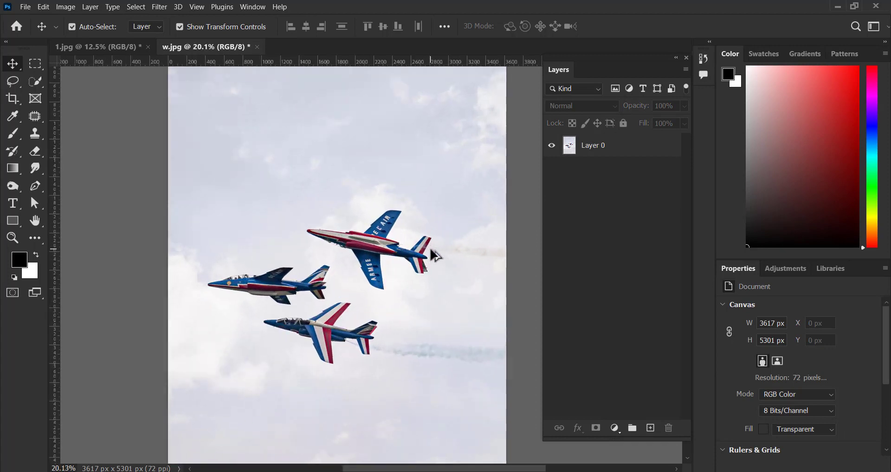
{"action": "scroll", "coordinate": [381, 267], "scroll_direction": "up", "scroll_amount": 3}
{"action": "scroll", "coordinate": [356, 273], "scroll_direction": "down", "scroll_amount": 3}
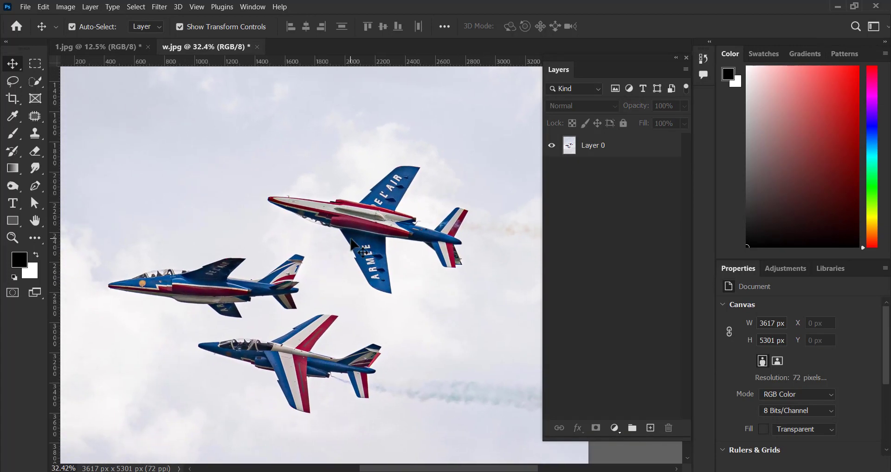
{"action": "mouse_move", "coordinate": [399, 211]}
{"action": "left_mouse_down"}
{"action": "mouse_move", "coordinate": [389, 216]}
{"action": "mouse_move", "coordinate": [389, 193]}
{"action": "left_mouse_up"}
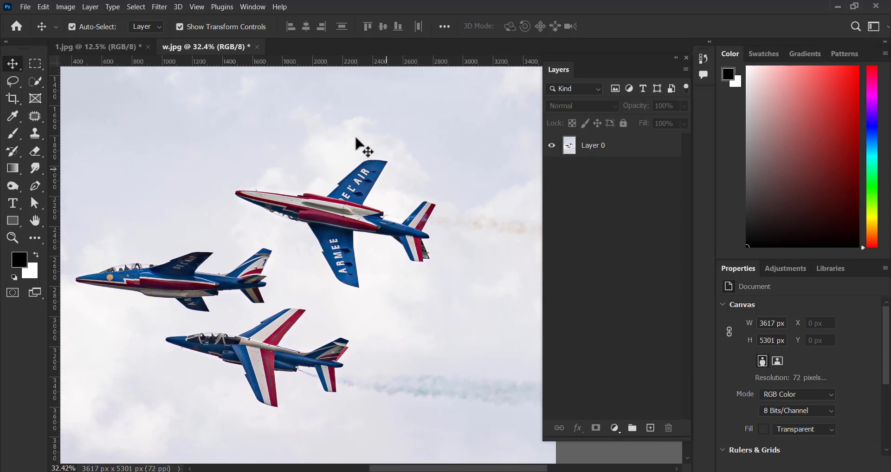
{"action": "scroll", "coordinate": [325, 251], "scroll_direction": "down", "scroll_amount": 1}
{"action": "scroll", "coordinate": [346, 241], "scroll_direction": "down", "scroll_amount": 1}
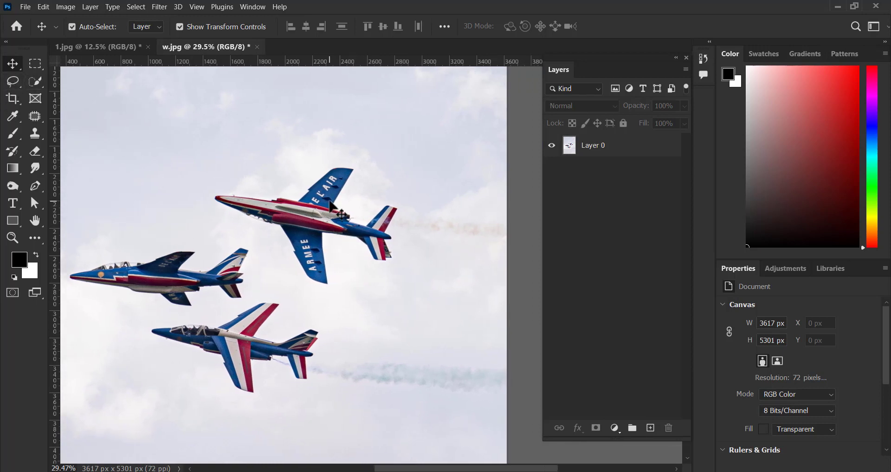
Try a rectangular marquee around the top jet, redraw it larger, then clear it
{"action": "left_click", "coordinate": [36, 59]}
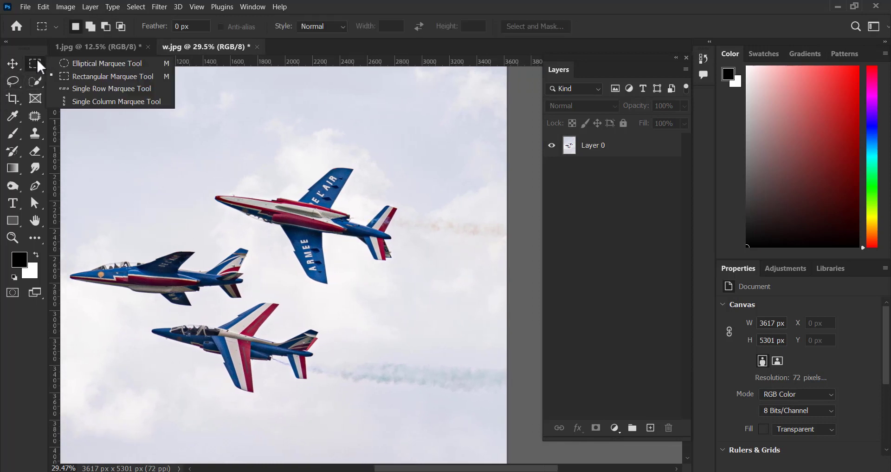
{"action": "left_click", "coordinate": [102, 78]}
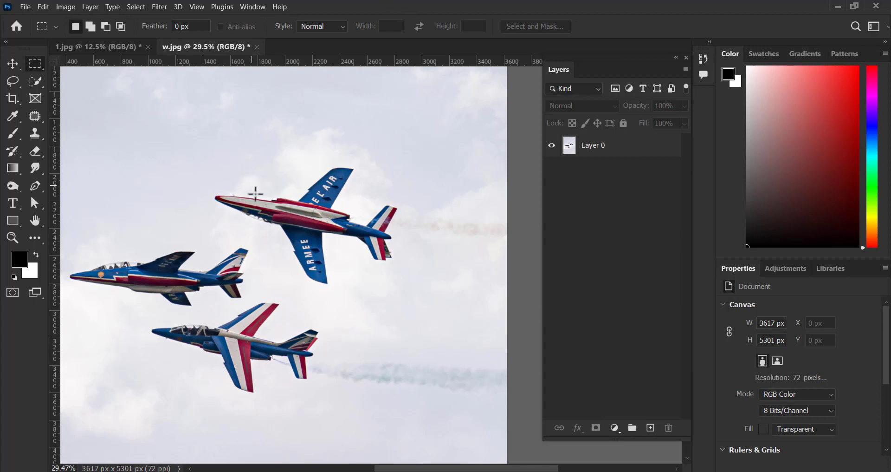
{"action": "left_click_drag", "start_coordinate": [219, 147], "coordinate": [422, 289]}
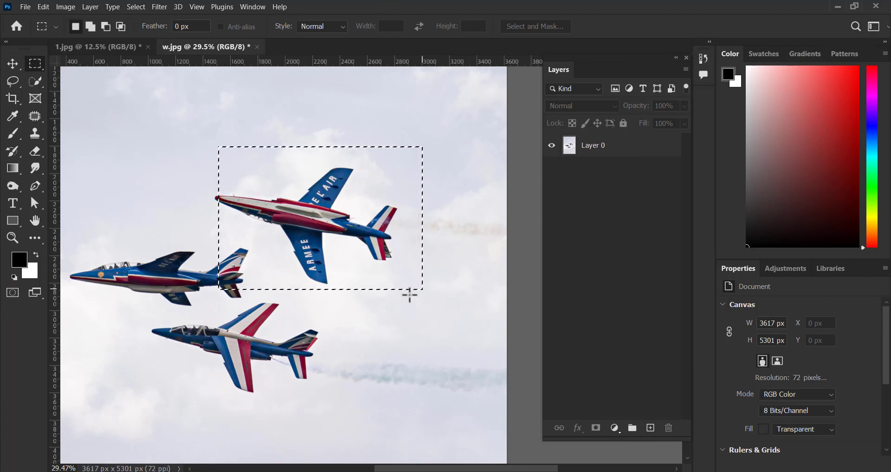
{"action": "left_click_drag", "start_coordinate": [175, 143], "coordinate": [428, 298]}
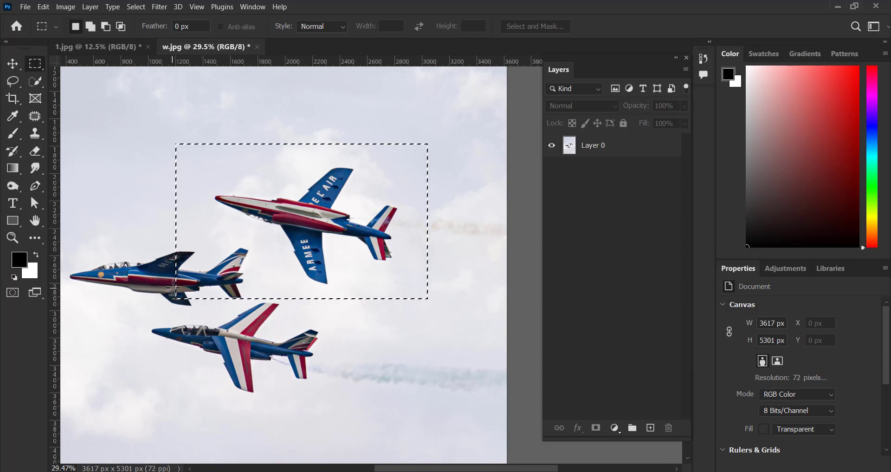
{"action": "left_click", "coordinate": [181, 282]}
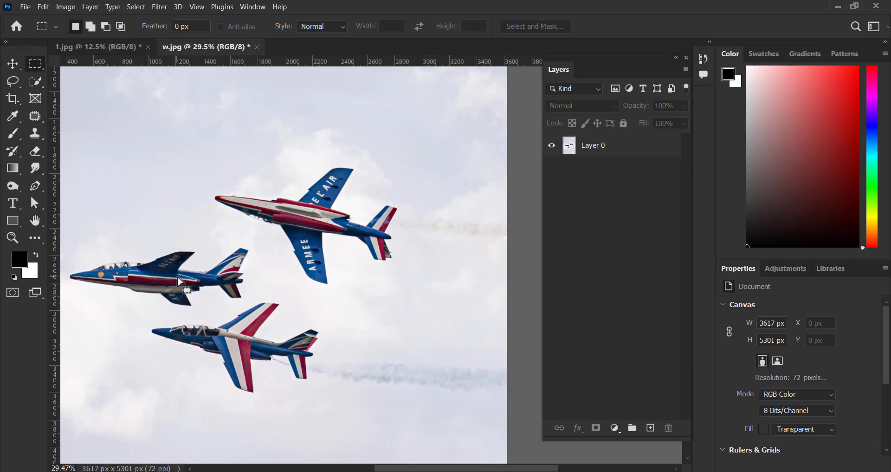
Lasso a loose selection around the top jet with Layer 0 active
{"action": "left_click", "coordinate": [13, 81]}
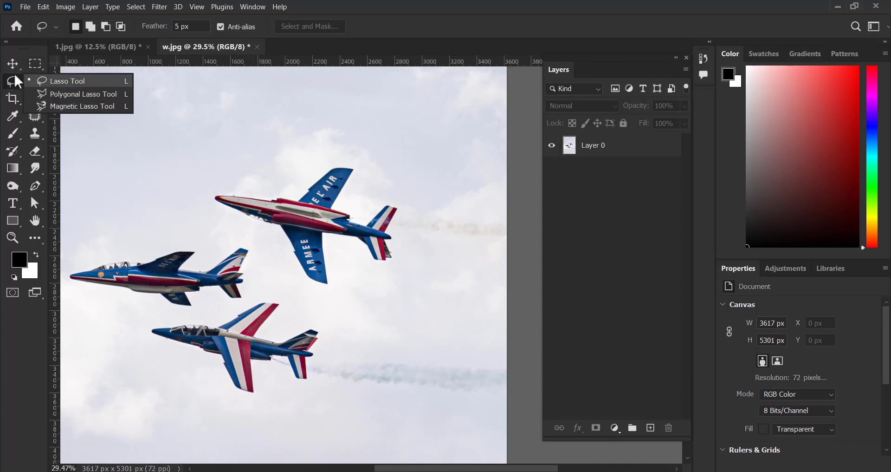
{"action": "left_click", "coordinate": [78, 83]}
{"action": "mouse_move", "coordinate": [311, 169]}
{"action": "left_mouse_down"}
{"action": "mouse_move", "coordinate": [435, 295]}
{"action": "mouse_move", "coordinate": [527, 219]}
{"action": "mouse_move", "coordinate": [341, 152]}
{"action": "left_mouse_up"}
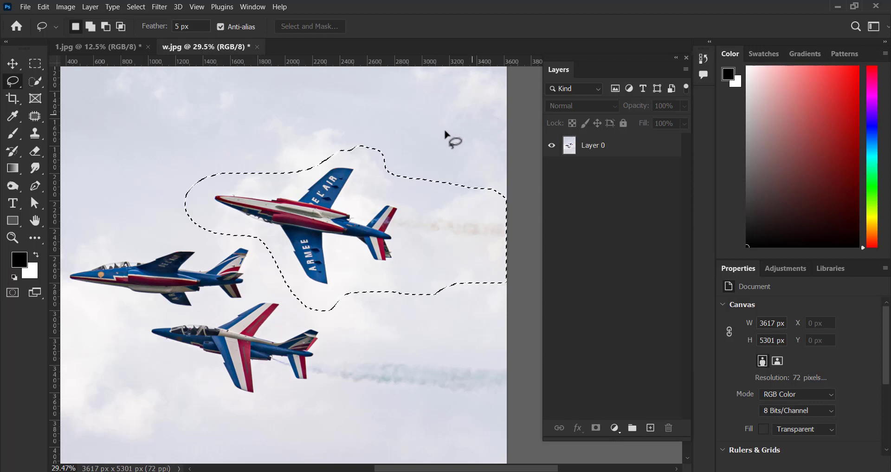
{"action": "right_click", "coordinate": [335, 207]}
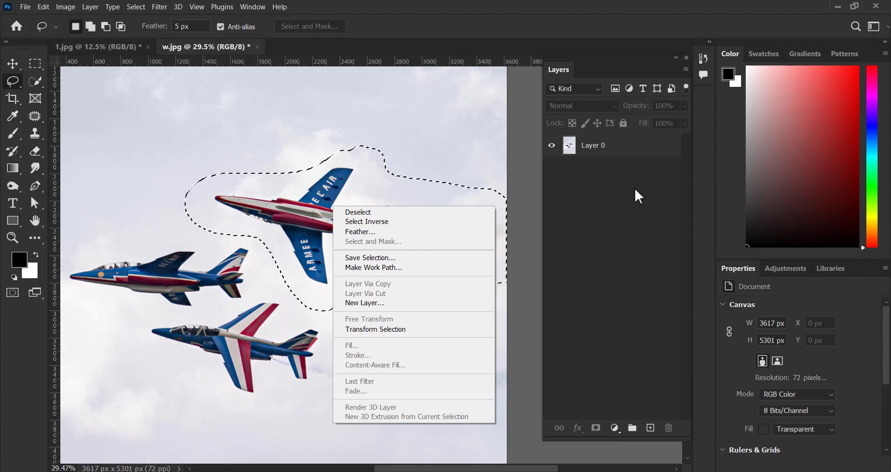
{"action": "left_click", "coordinate": [605, 144]}
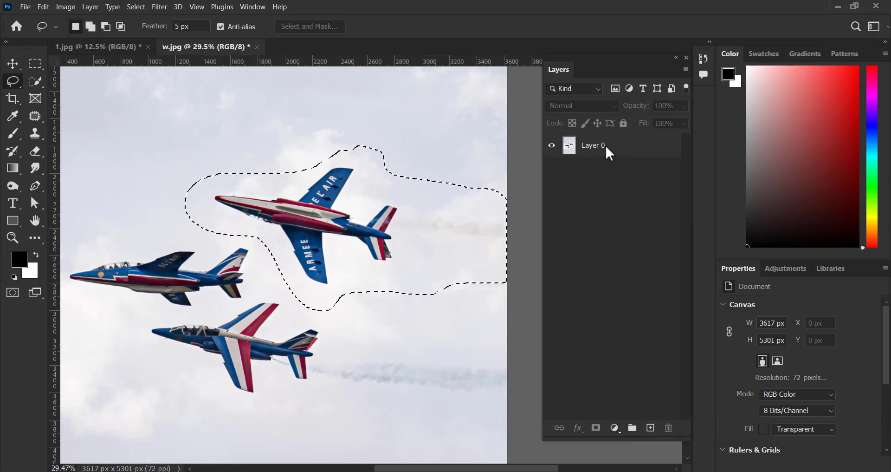
{"action": "left_click", "coordinate": [603, 148]}
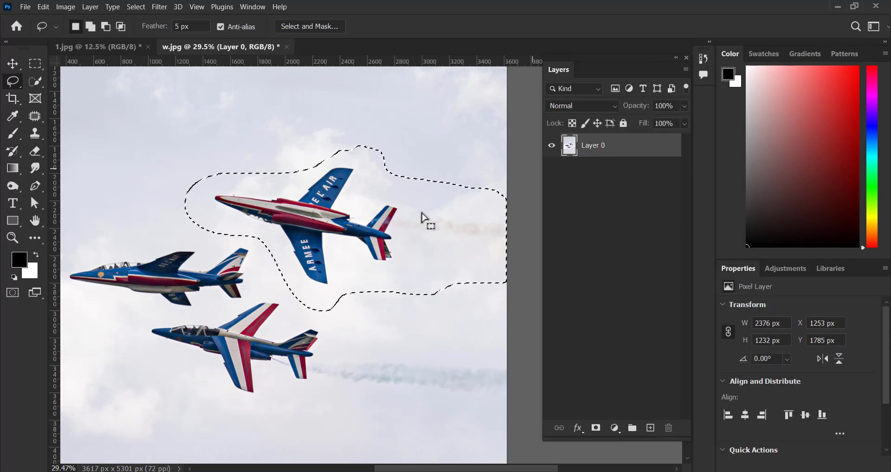
Fill the selection with Content-Aware at 100% opacity, erasing the top jet
{"action": "right_click", "coordinate": [357, 259]}
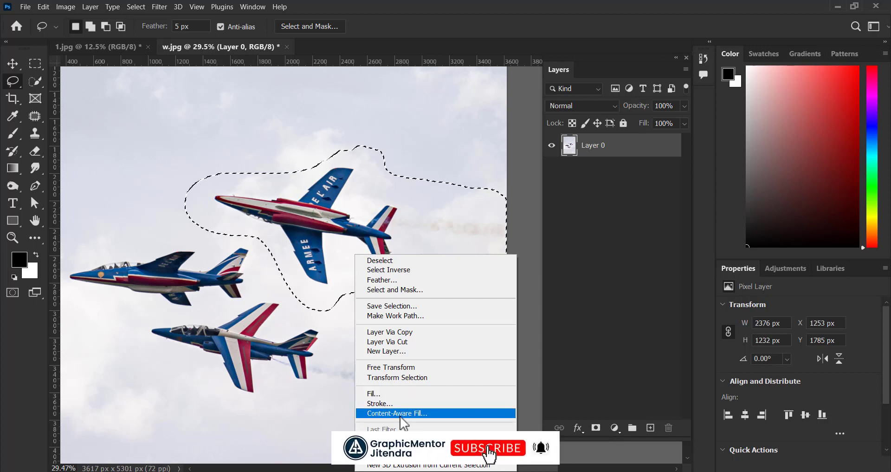
{"action": "left_click", "coordinate": [385, 394]}
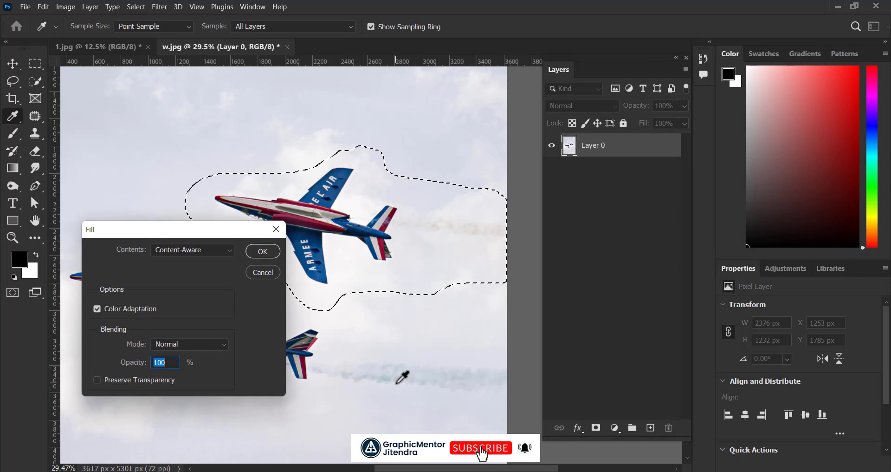
{"action": "left_click", "coordinate": [222, 254]}
{"action": "left_click", "coordinate": [201, 299]}
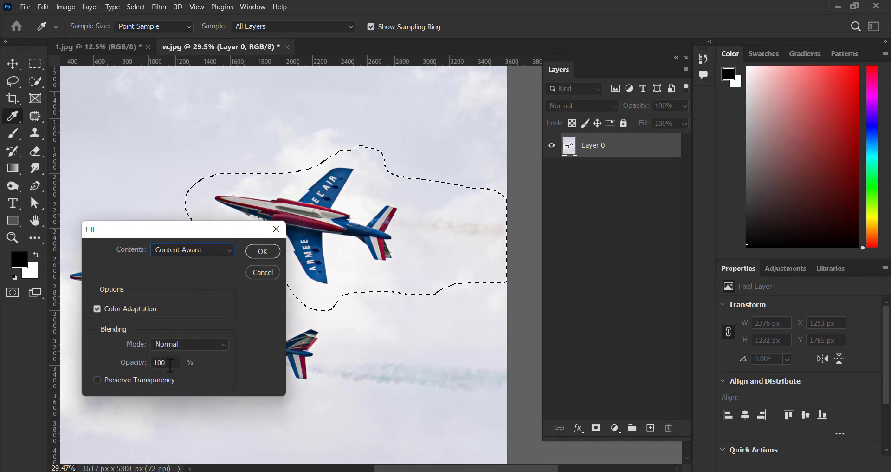
{"action": "left_click", "coordinate": [138, 362]}
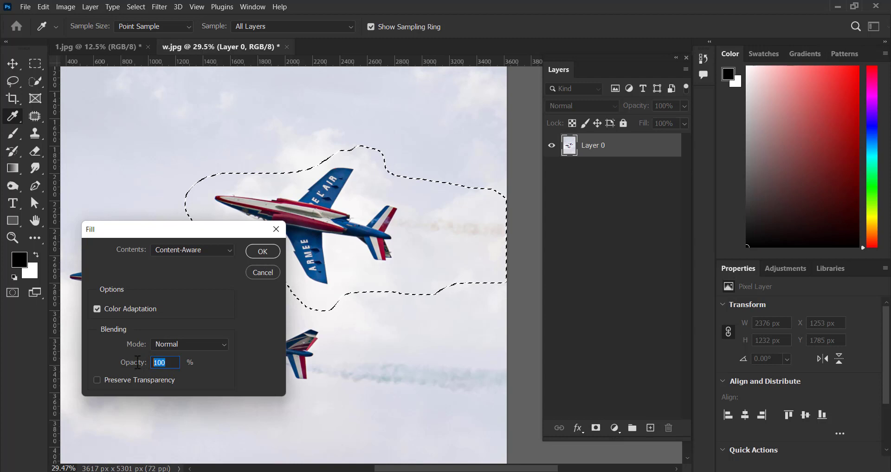
{"action": "left_click", "coordinate": [262, 253]}
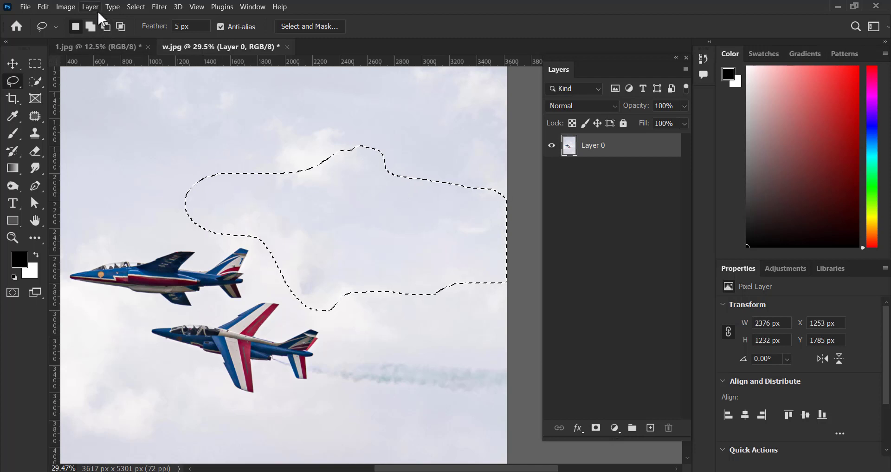
Clear the previous selection, zoom out, and reactivate Layer 0
{"action": "left_click", "coordinate": [136, 7]}
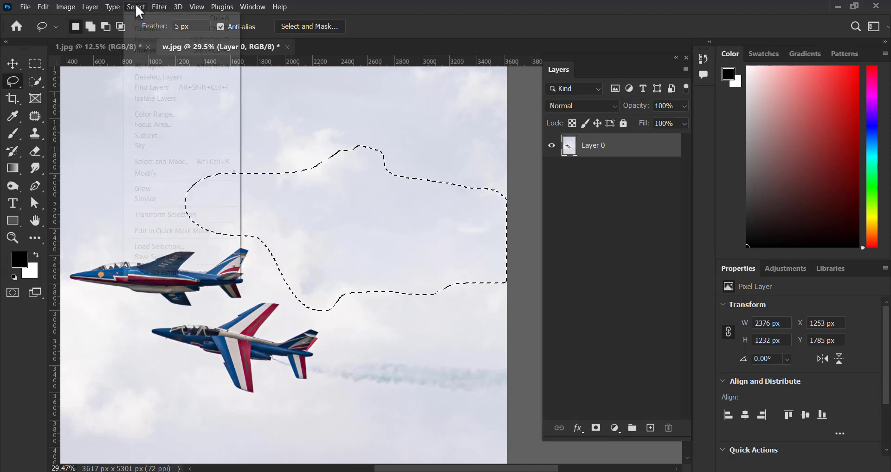
{"action": "left_click", "coordinate": [172, 31]}
{"action": "left_click", "coordinate": [13, 64]}
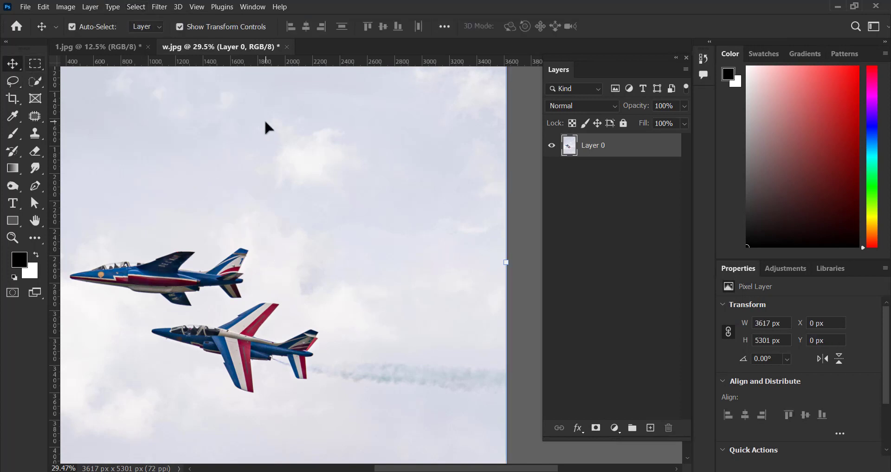
{"action": "scroll", "coordinate": [306, 205], "scroll_direction": "down", "scroll_amount": 2}
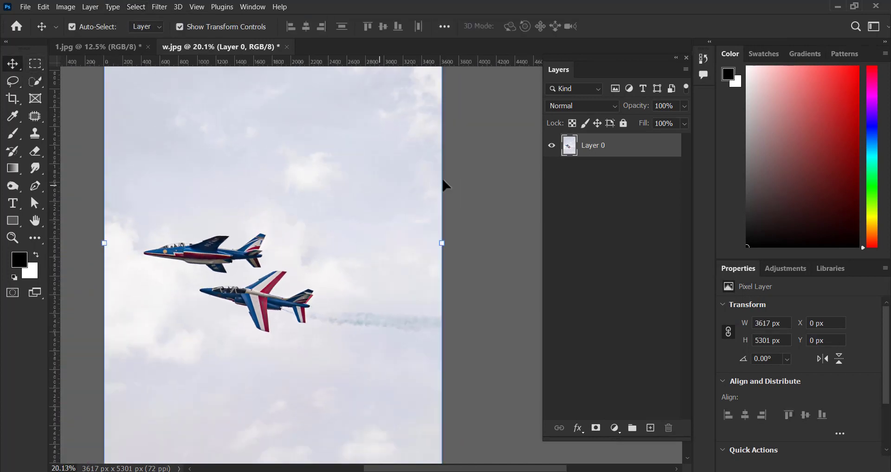
{"action": "left_click", "coordinate": [503, 164]}
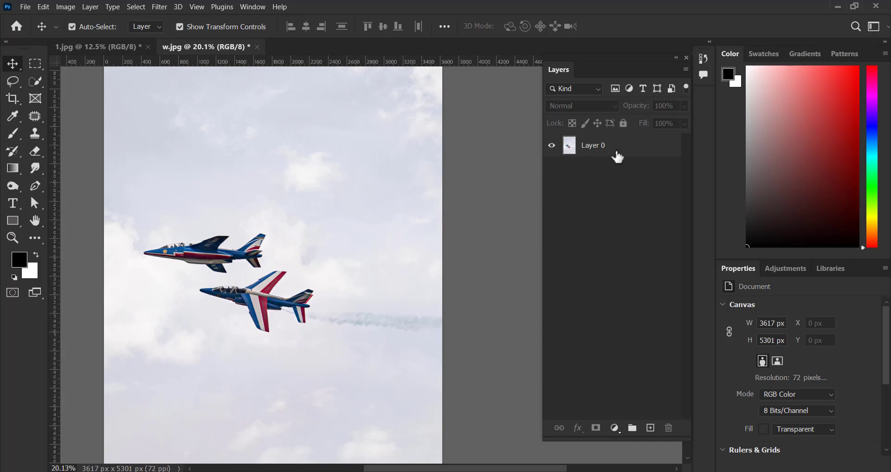
{"action": "left_click", "coordinate": [624, 155]}
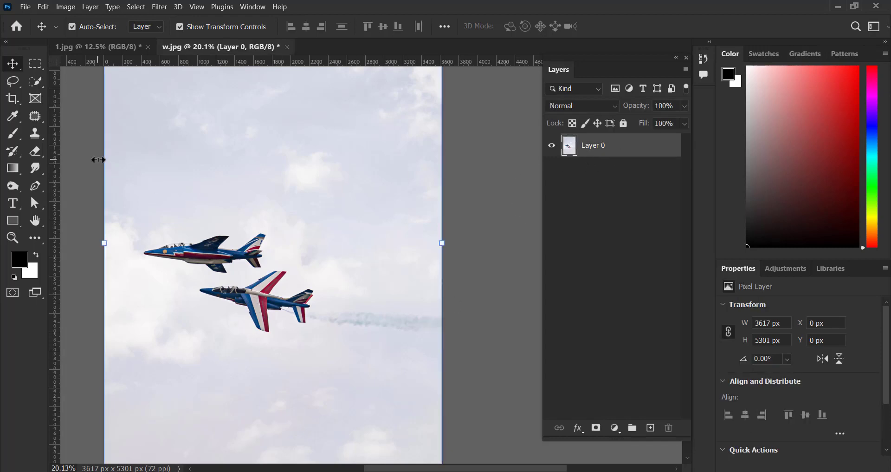
Lasso both remaining jets and Edit > Fill them with Content-Aware
{"action": "left_click", "coordinate": [14, 81]}
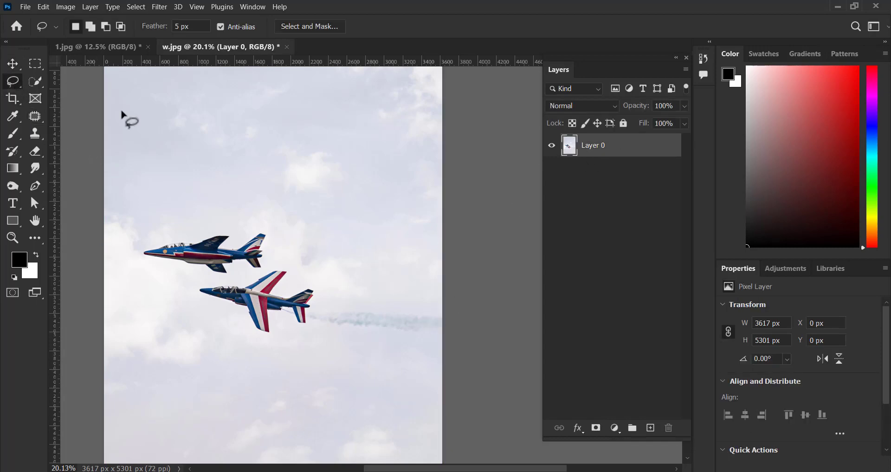
{"action": "mouse_move", "coordinate": [256, 215]}
{"action": "left_mouse_down"}
{"action": "mouse_move", "coordinate": [263, 353]}
{"action": "mouse_move", "coordinate": [232, 214]}
{"action": "left_mouse_up"}
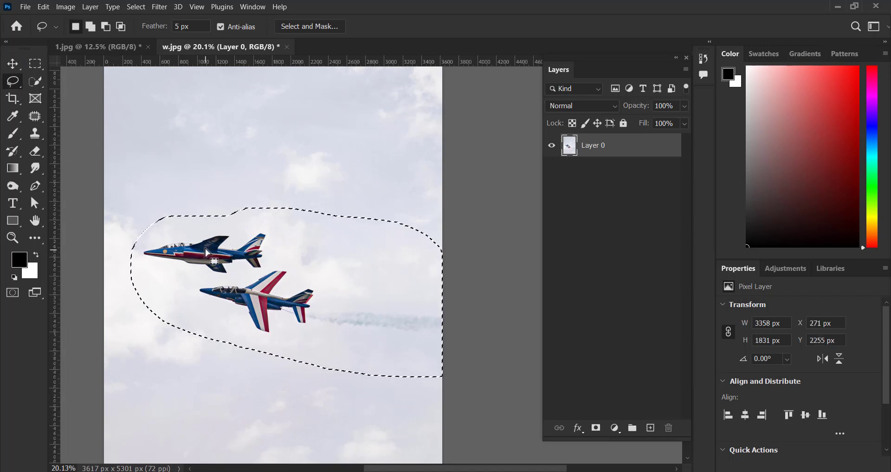
{"action": "left_click", "coordinate": [43, 7]}
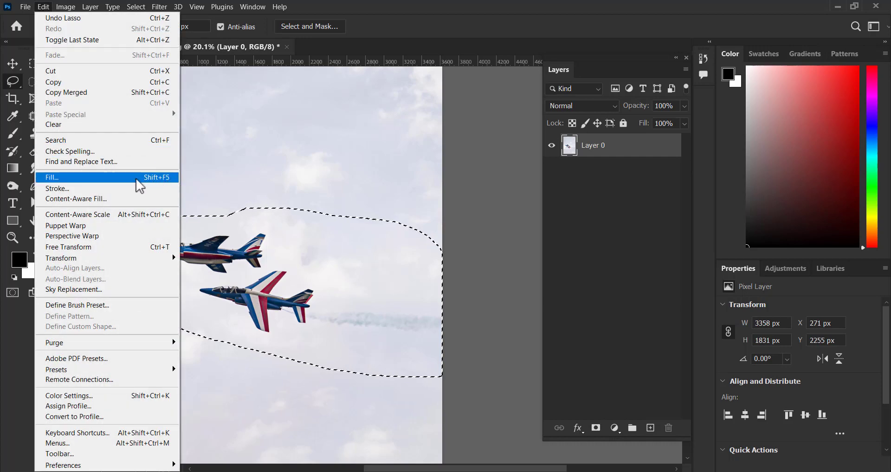
{"action": "left_click", "coordinate": [97, 177]}
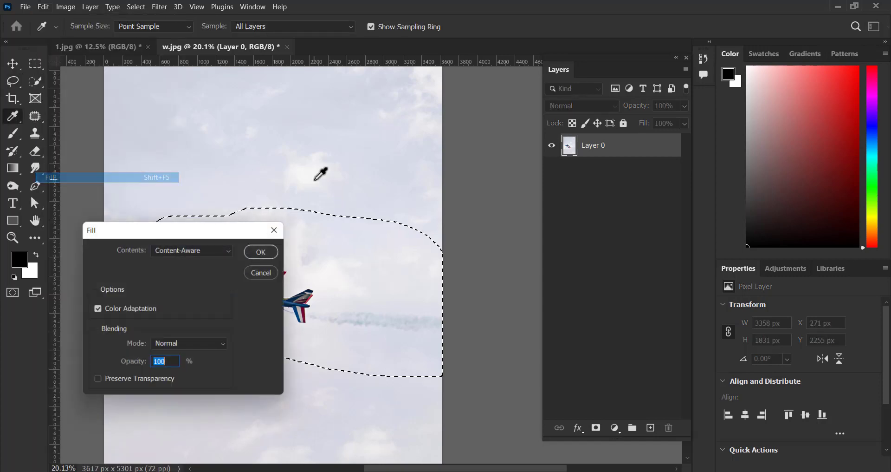
{"action": "left_click", "coordinate": [167, 251]}
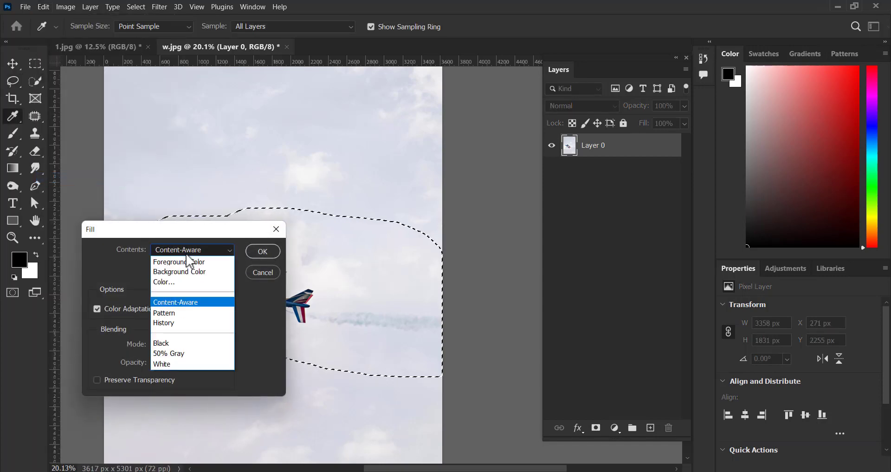
{"action": "left_click", "coordinate": [188, 304]}
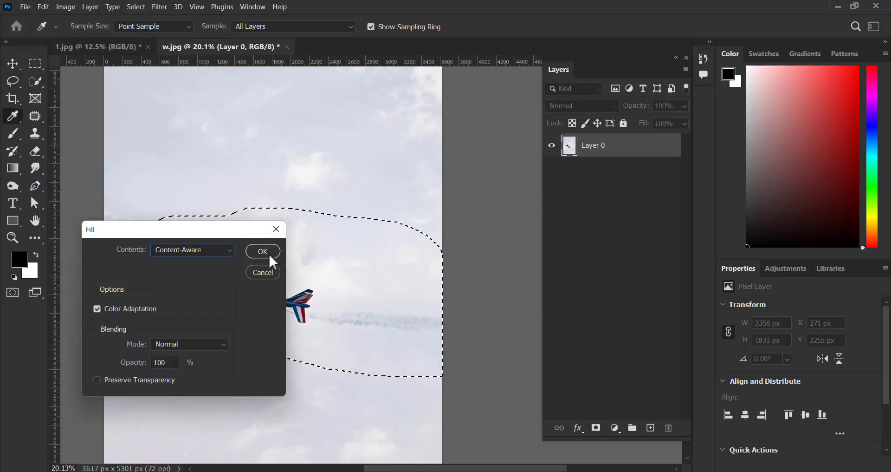
{"action": "left_click", "coordinate": [269, 256]}
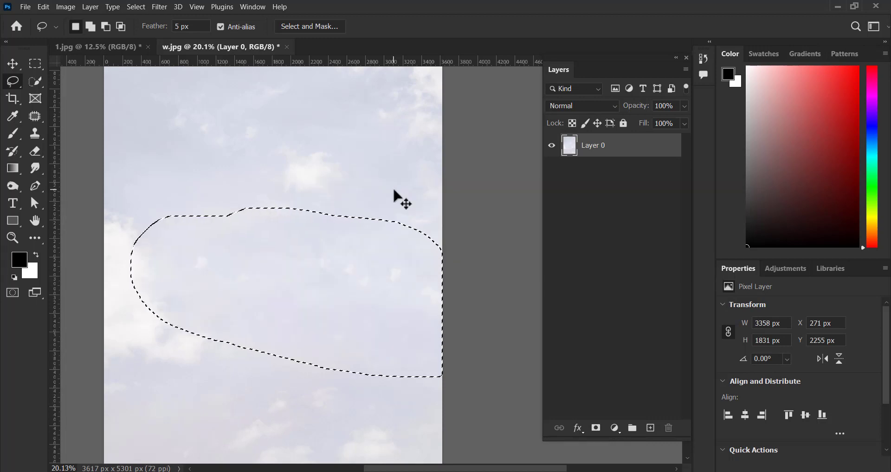
Deselect with Ctrl+D and return to the Move tool
{"action": "key", "text": "ctrl+d"}
{"action": "left_click", "coordinate": [13, 63]}
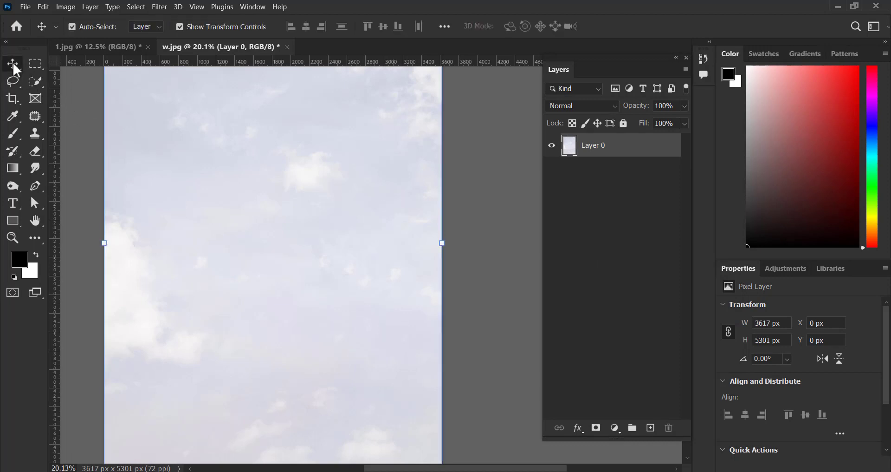
{"action": "left_click", "coordinate": [499, 180]}
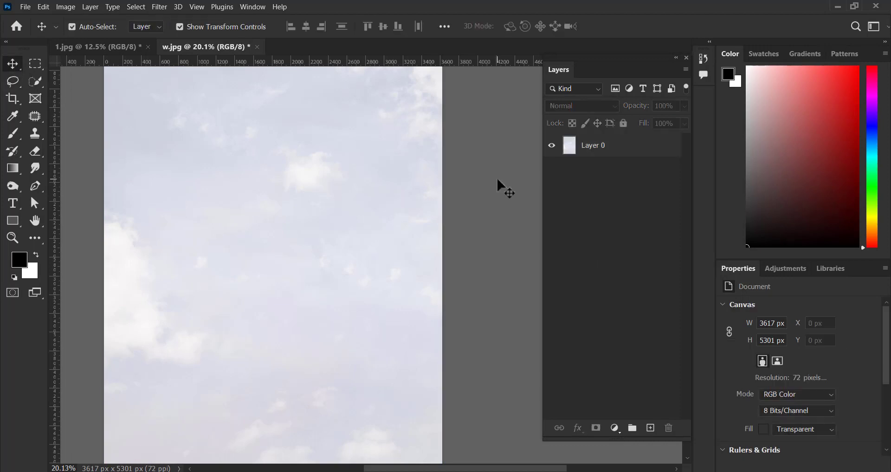